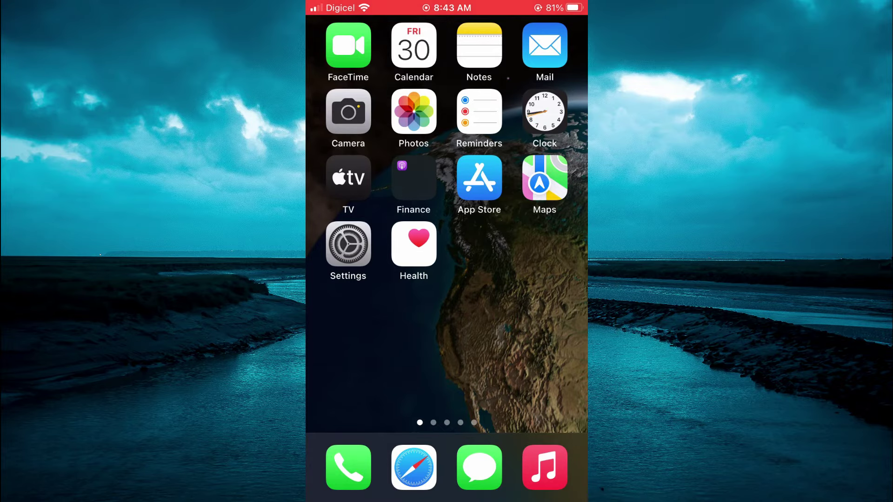
# - Launch the Settings app to reach the saved Passwords list
pyautogui.click(348, 245)
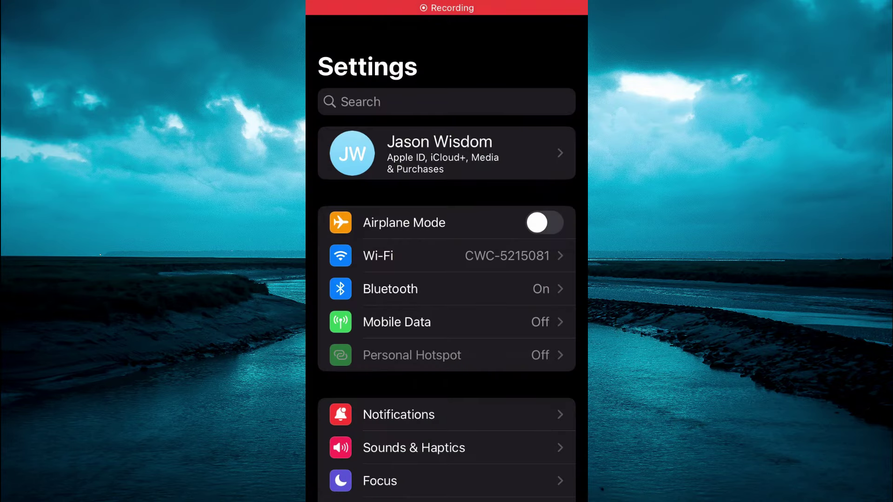
pyautogui.scroll(-10, 447, 279)
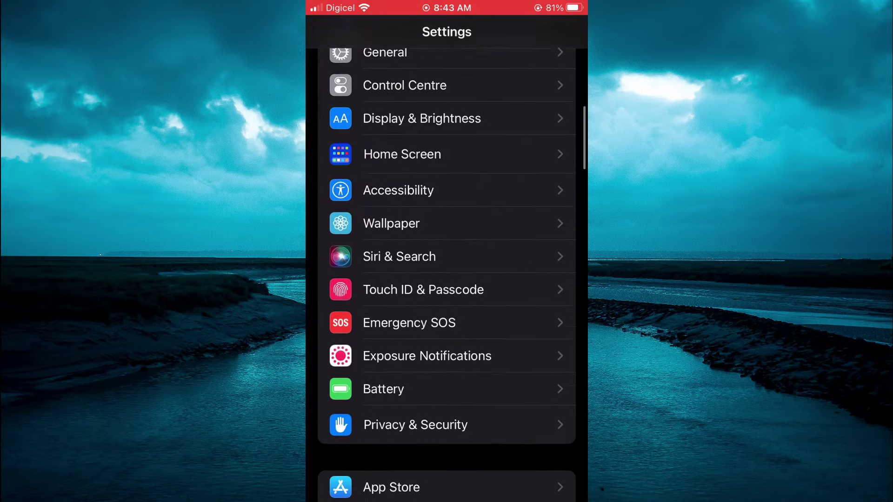
pyautogui.scroll(-5, 446, 279)
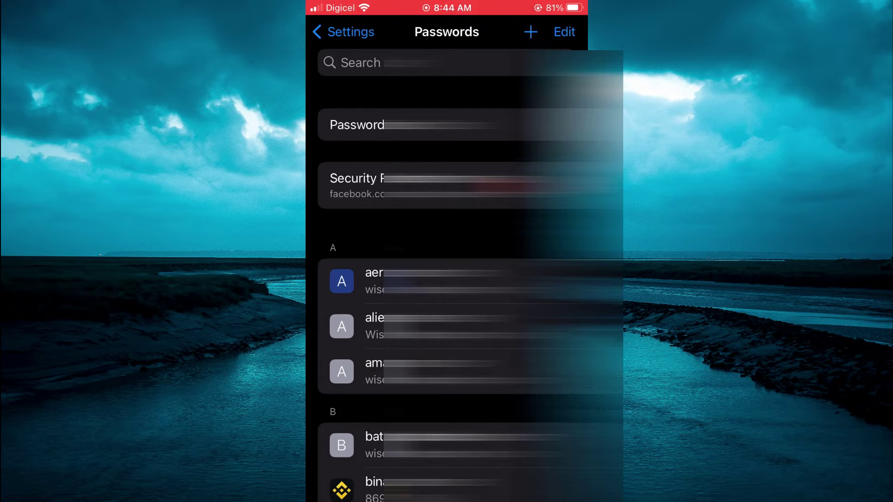
pyautogui.scroll(-15, 447, 279)
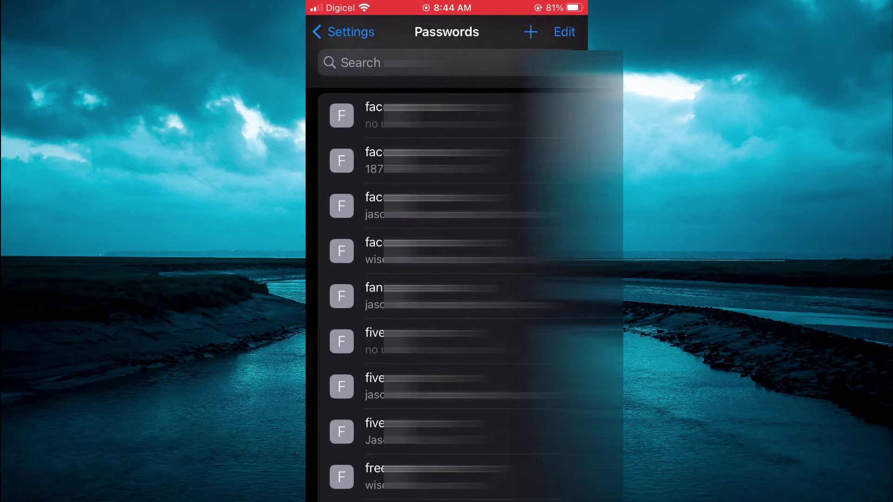
pyautogui.scroll(-1, 447, 279)
pyautogui.scroll(-5, 446, 279)
pyautogui.scroll(-2, 447, 279)
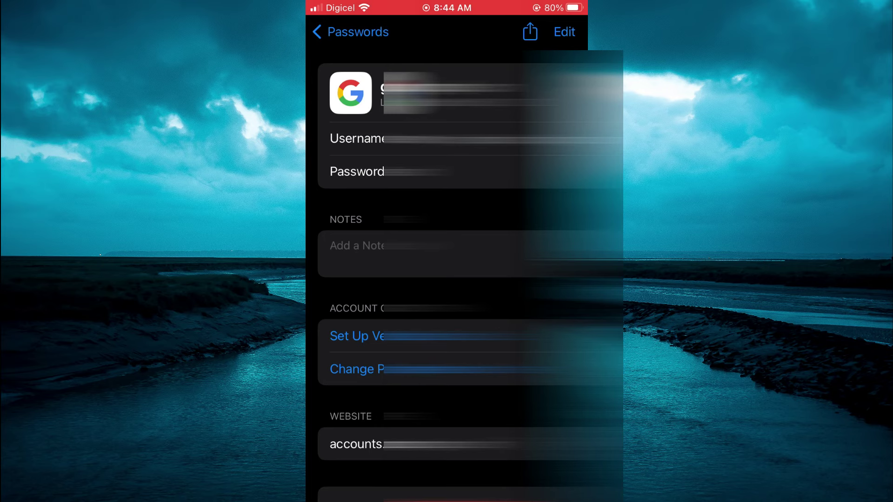
# - Back out of the Google account details and Passwords to the main Settings list
pyautogui.click(352, 31)
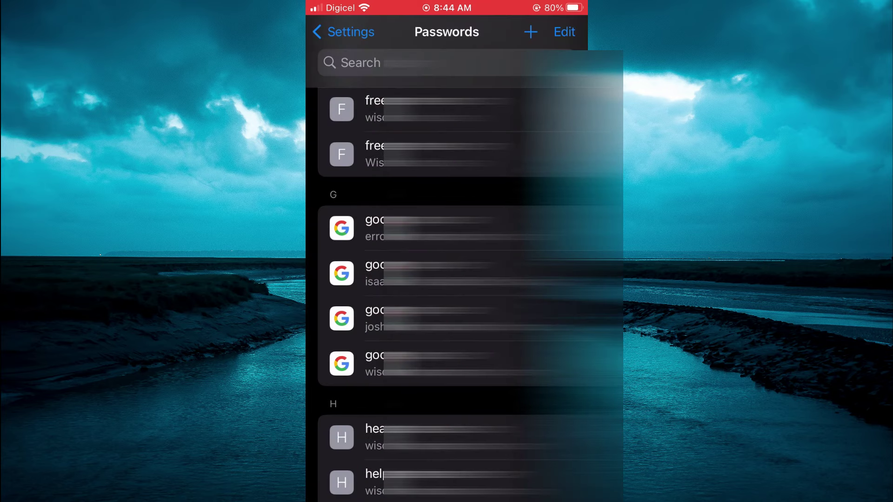
pyautogui.click(343, 31)
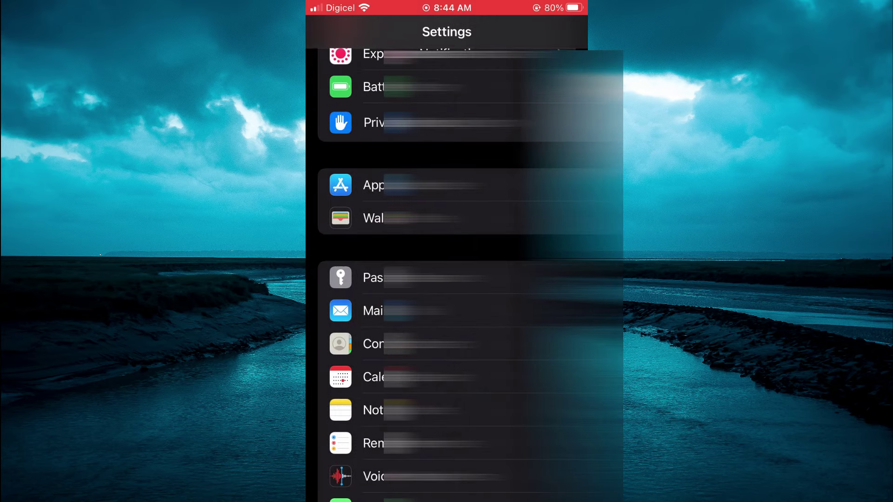